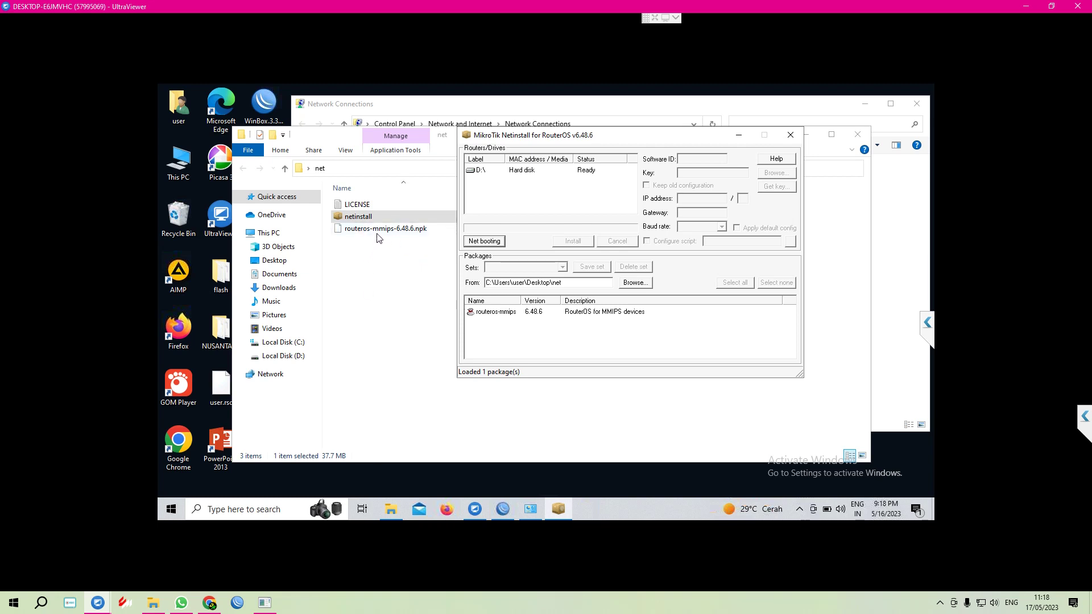
Review the Ethernet adapter's static IPv4 settings in Network Connections and accept them as they are
click(407, 297)
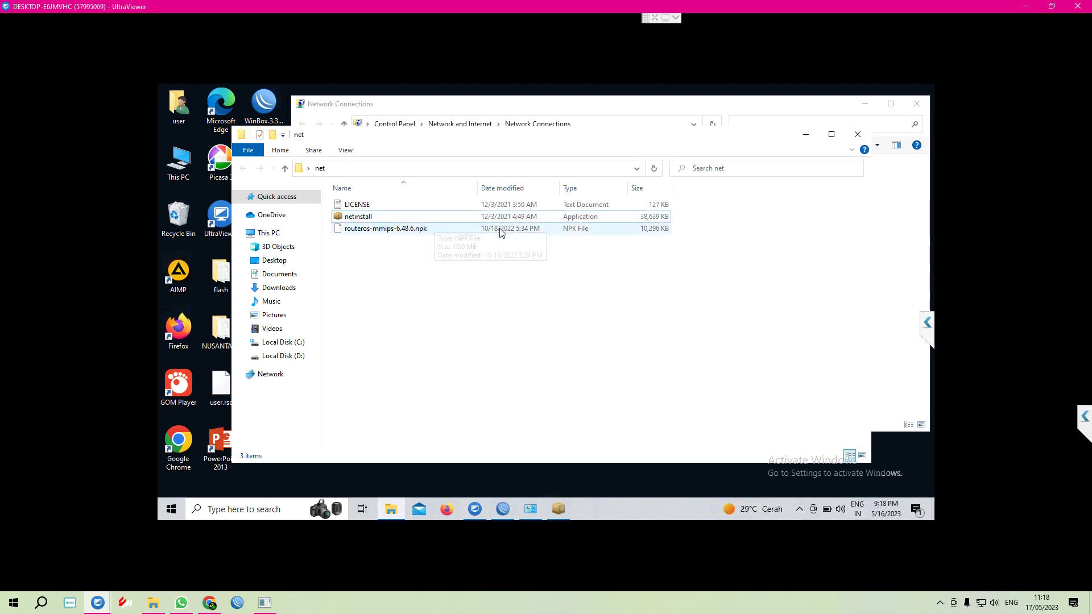
click(538, 104)
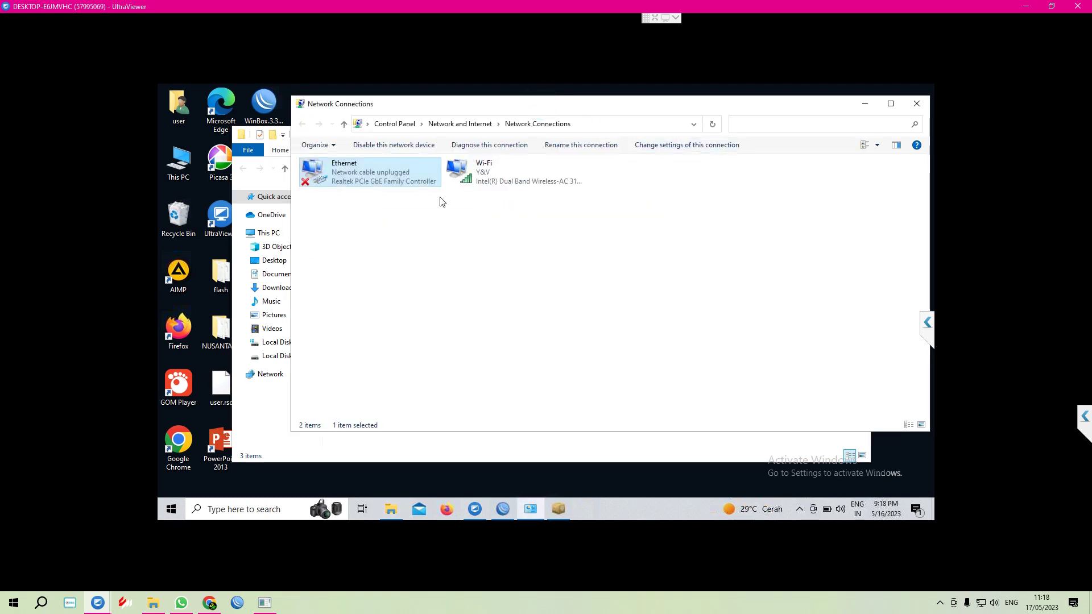
right_click(365, 176)
click(401, 284)
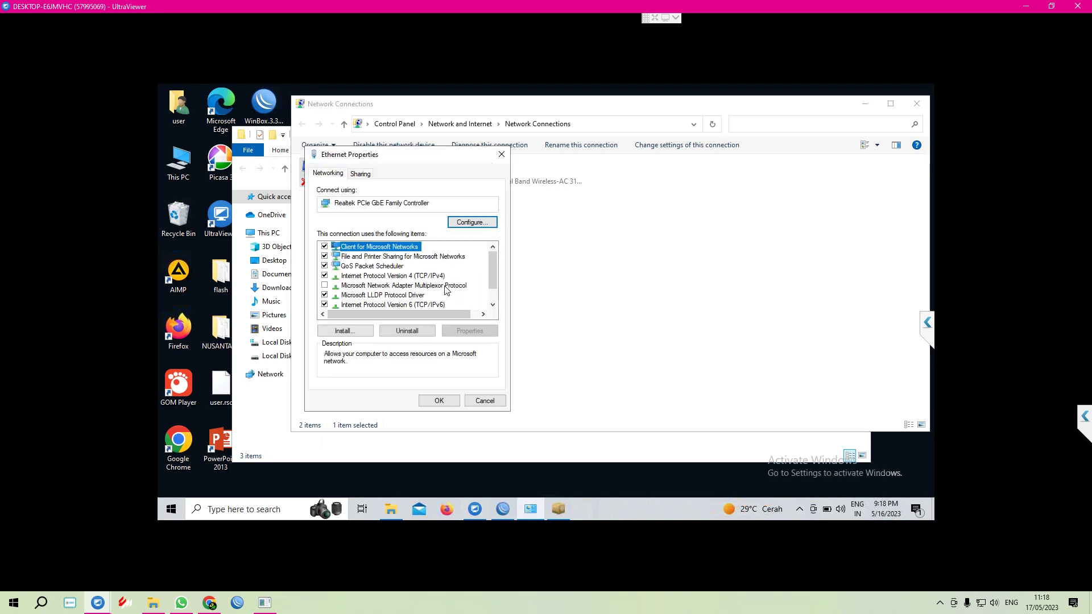
click(398, 275)
click(470, 331)
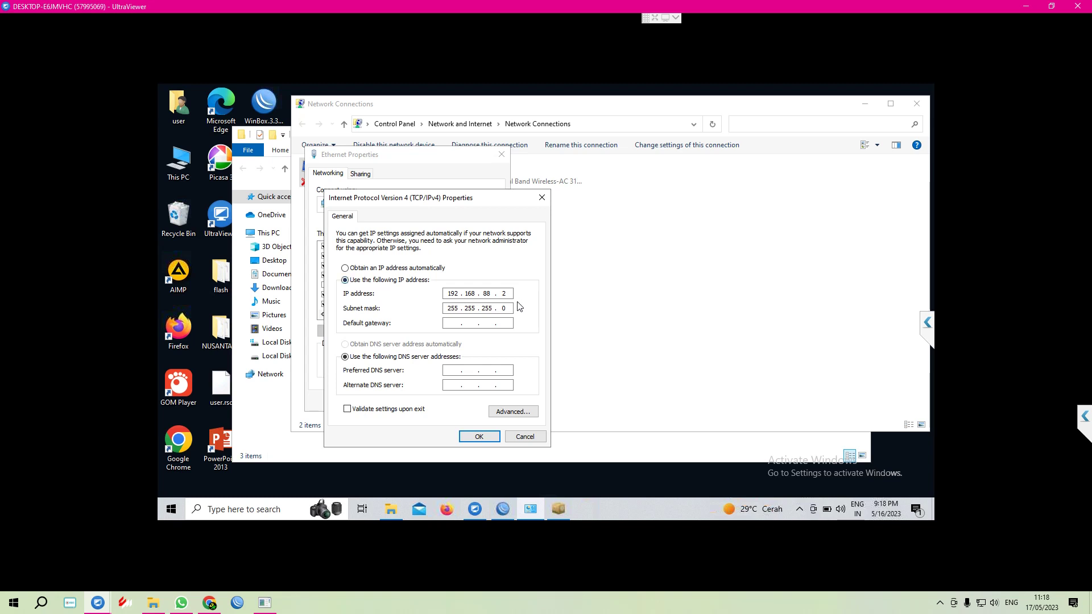
click(479, 436)
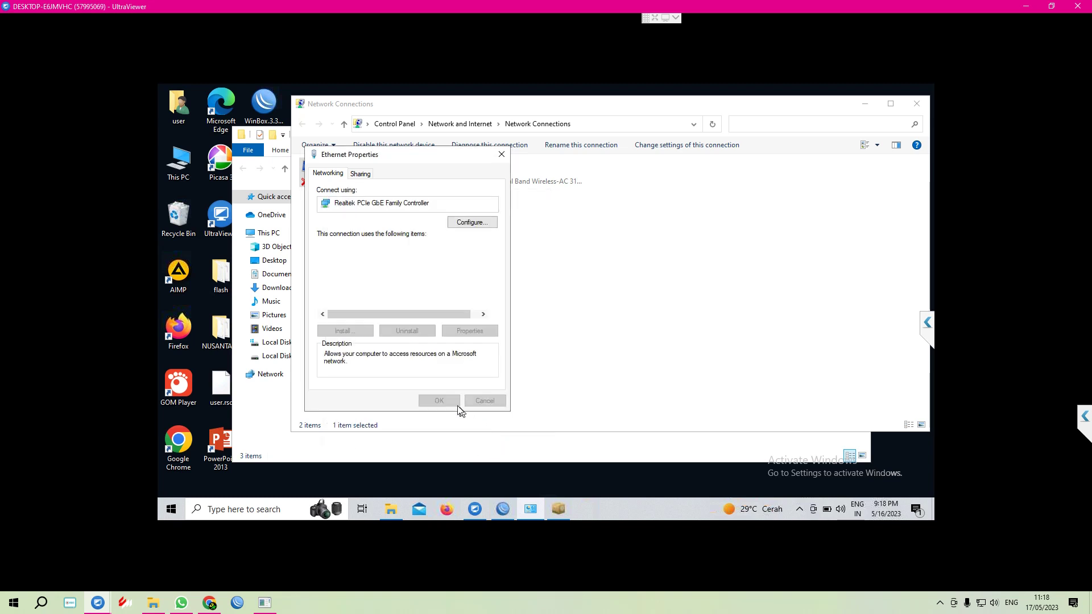
click(446, 397)
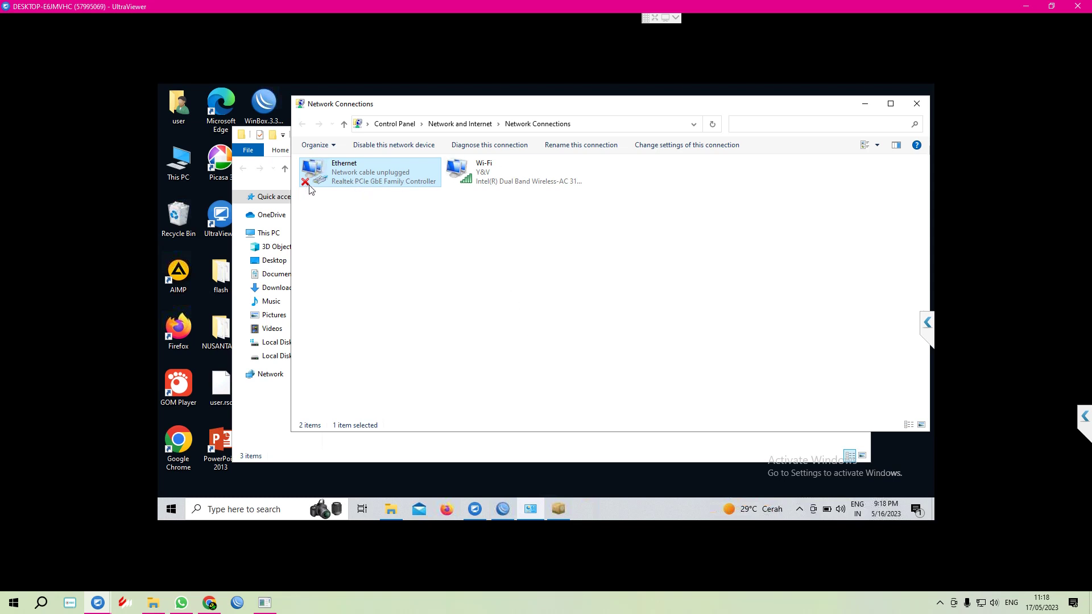
Bring Netinstall back to the front, make its window taller and check the network booting settings
click(891, 103)
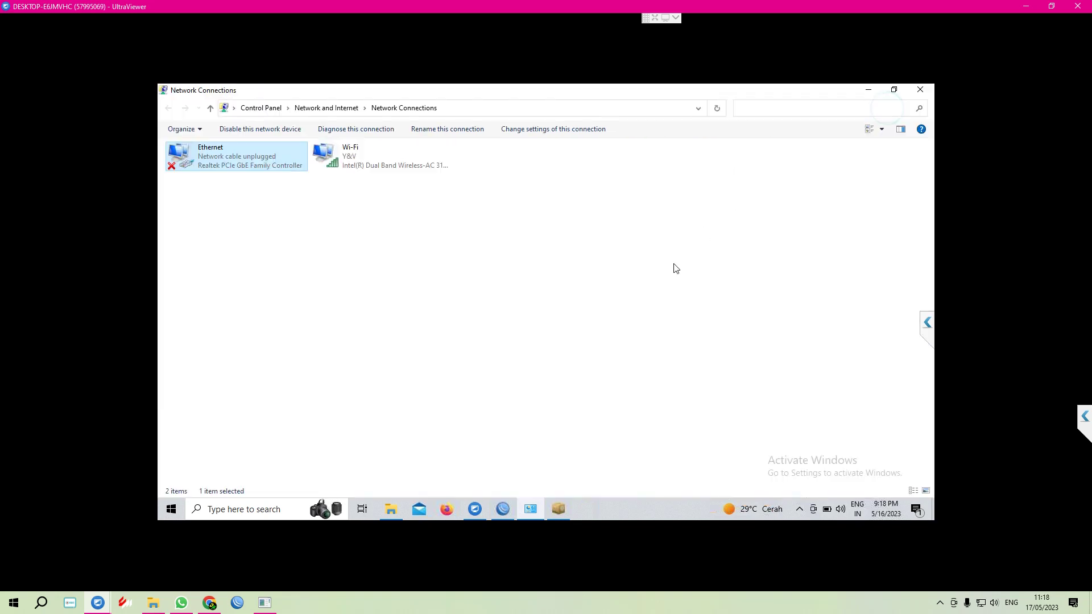
click(558, 509)
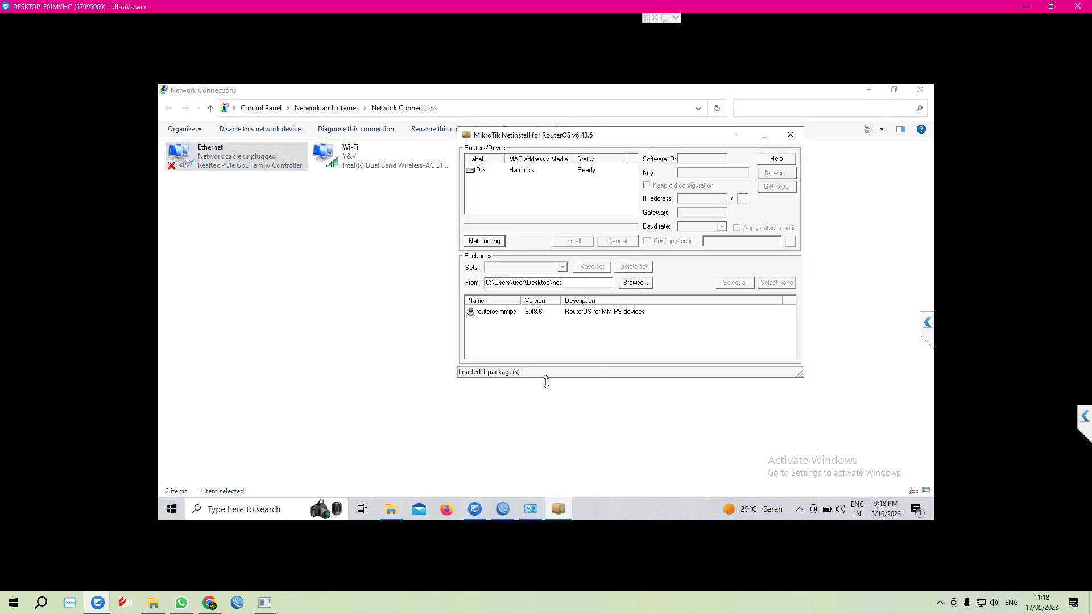
drag(801, 376, 802, 465)
click(485, 241)
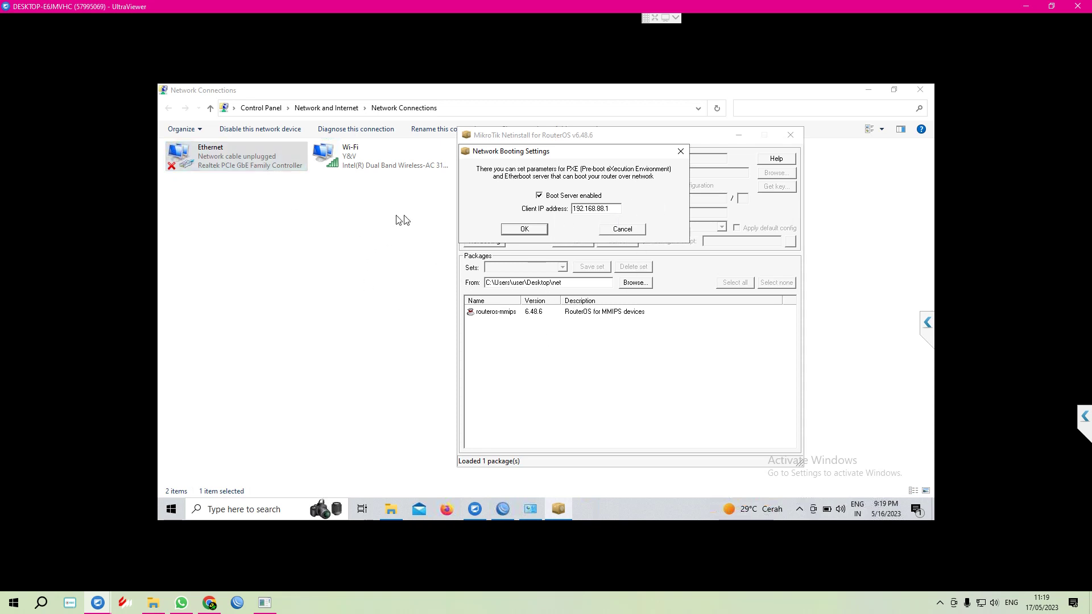
click(514, 229)
click(625, 230)
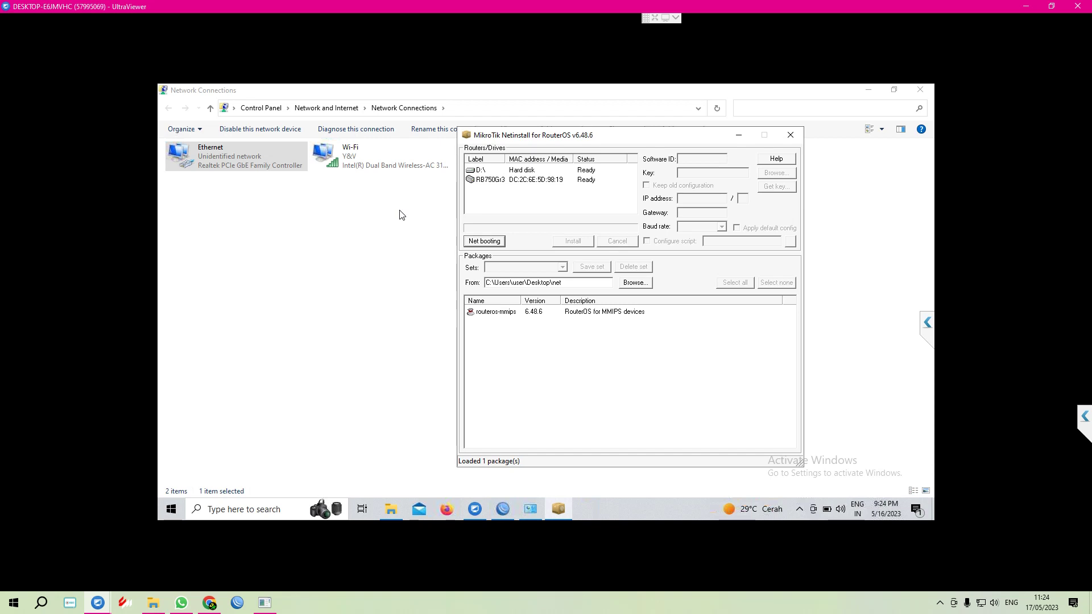
Select the RB750Gr3 router in Netinstall and copy its software ID
click(522, 180)
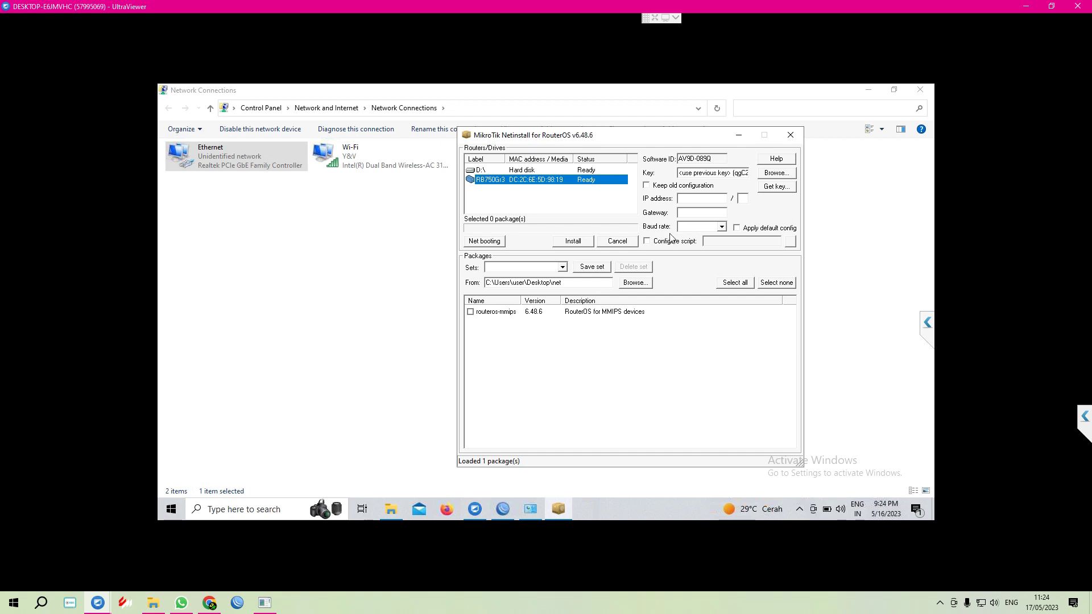
click(717, 160)
double_click(717, 160)
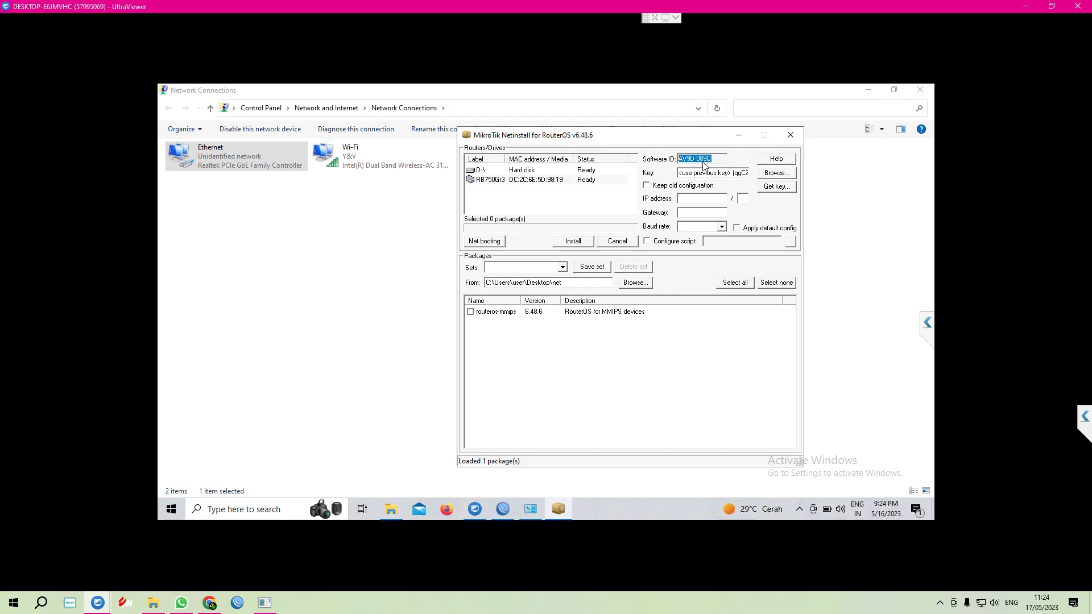
right_click(704, 162)
click(737, 200)
Open Notepad on the local computer and paste the software ID, leaving an empty line below it
click(45, 603)
text(not)
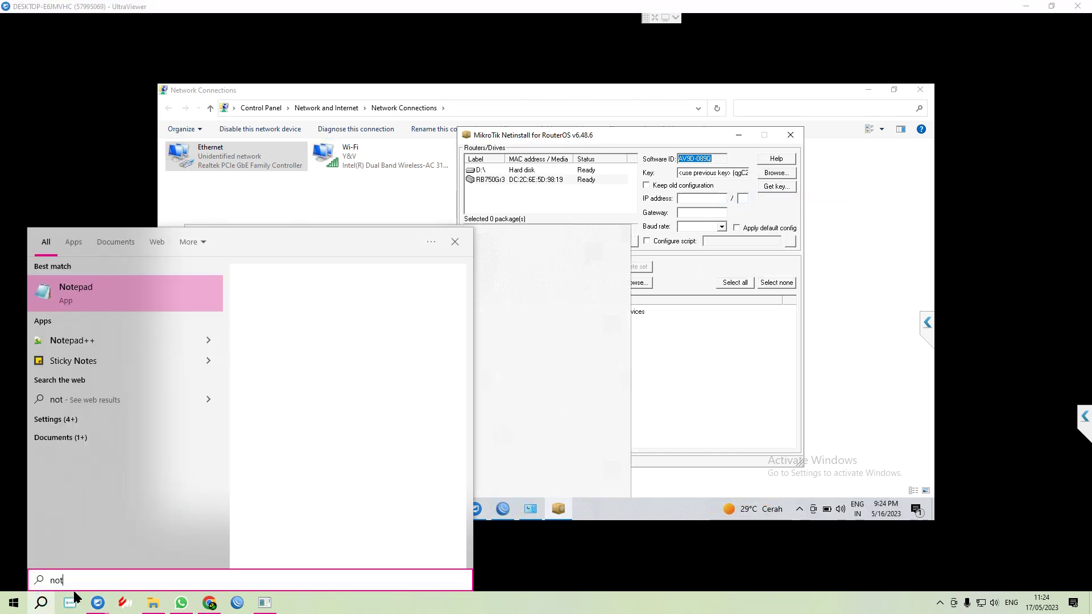
click(104, 285)
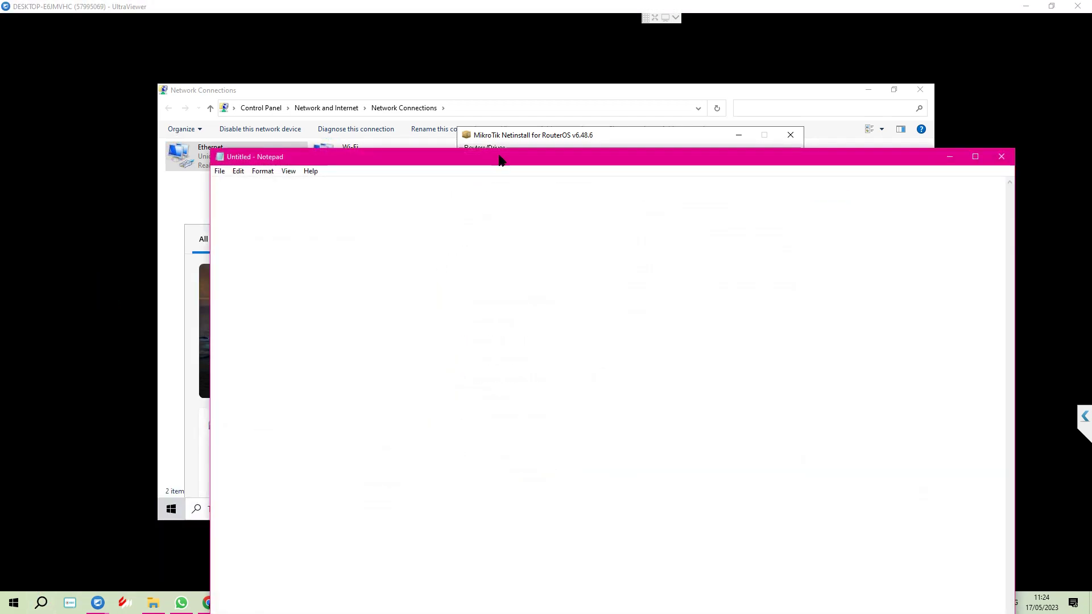
drag(497, 156, 824, 321)
click(647, 355)
right_click(647, 355)
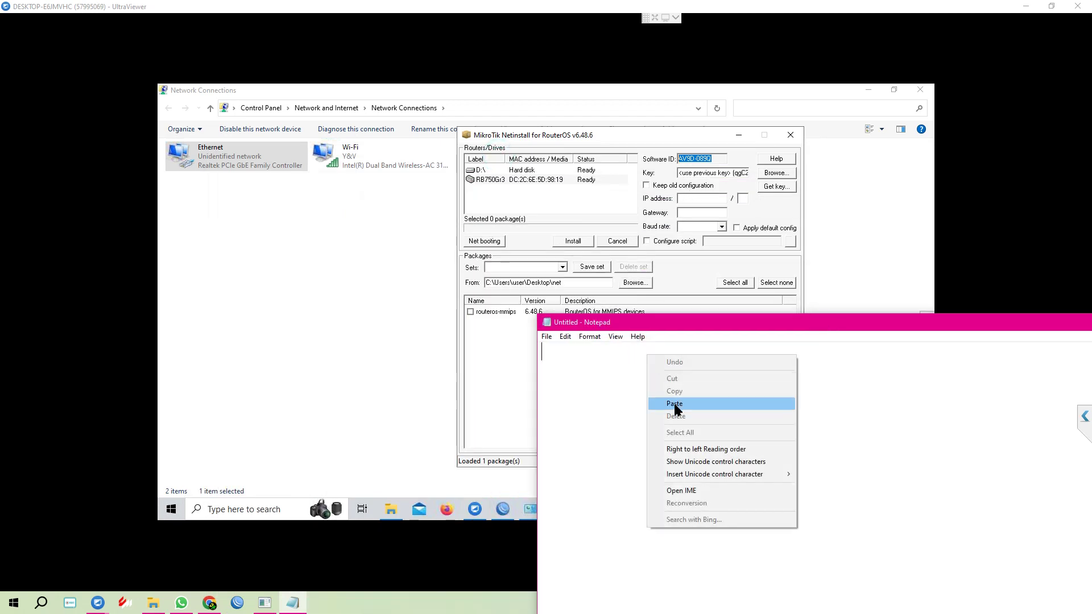
click(676, 404)
key(Return)
key(Return)
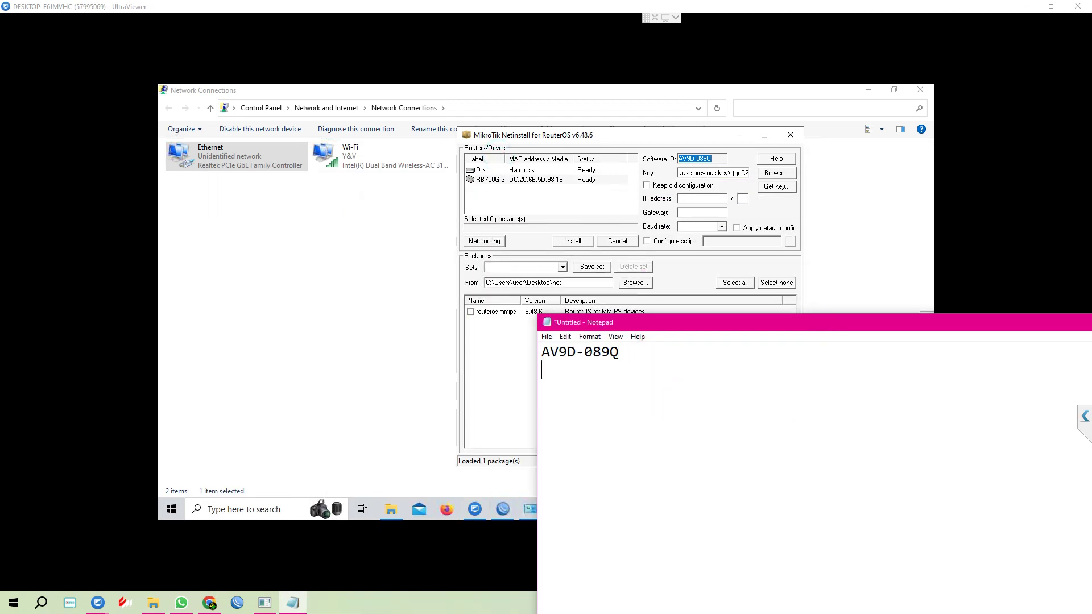
Copy the router's complete licence key from Netinstall and paste it into the Notepad document below the software ID
click(681, 173)
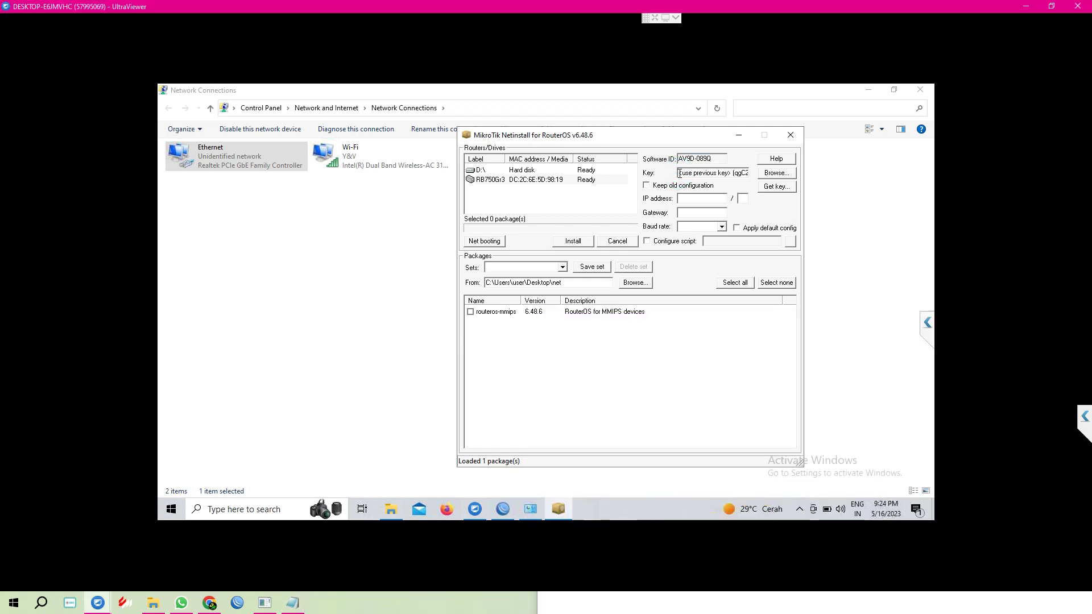
drag(680, 173, 791, 179)
right_click(728, 174)
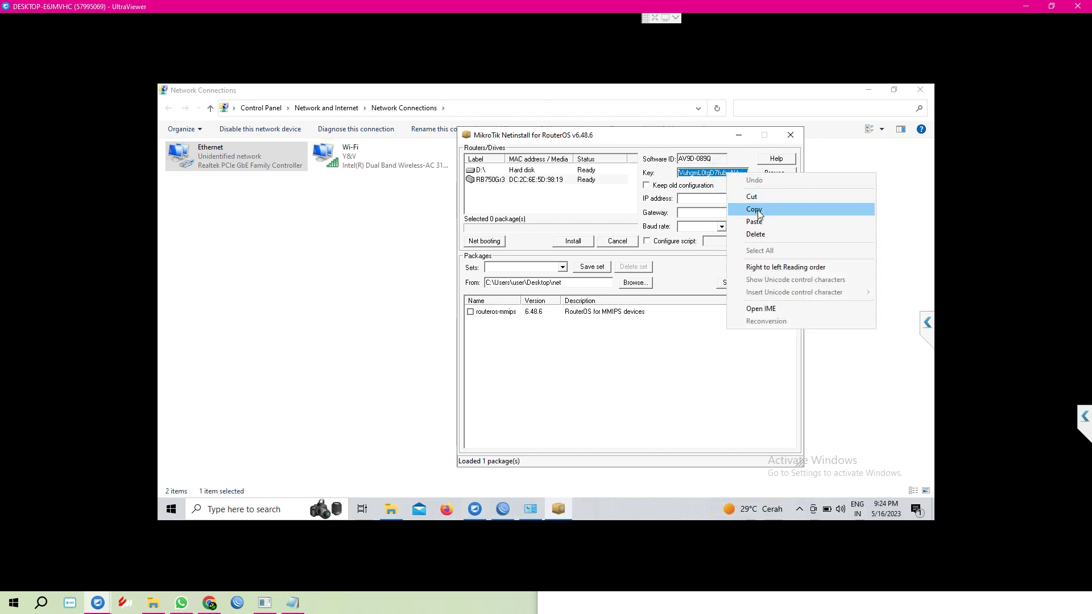
click(754, 209)
click(292, 602)
right_click(618, 407)
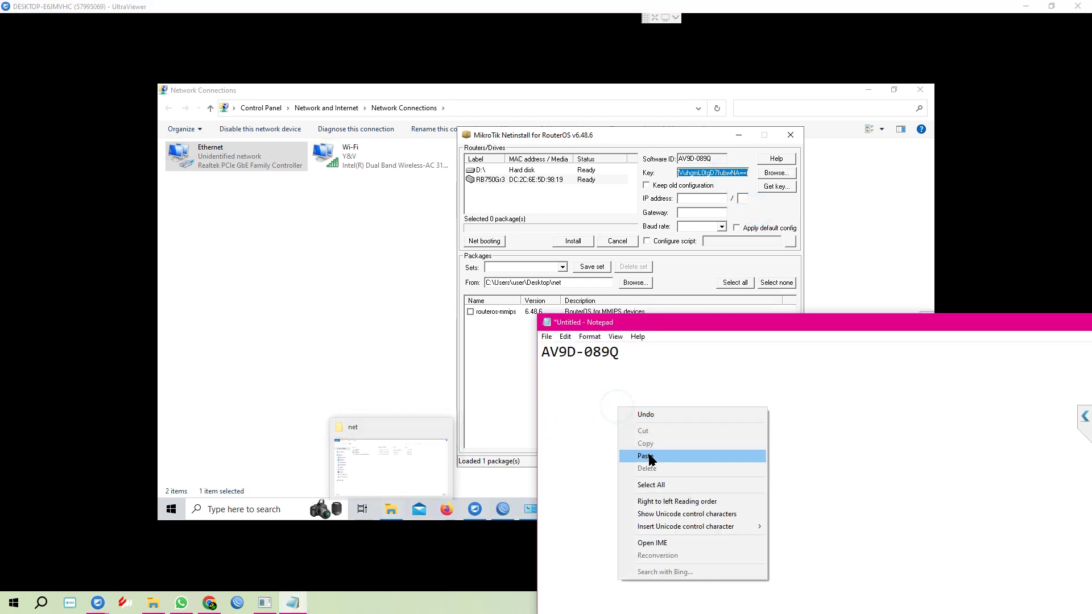
click(644, 456)
drag(776, 320, 347, 410)
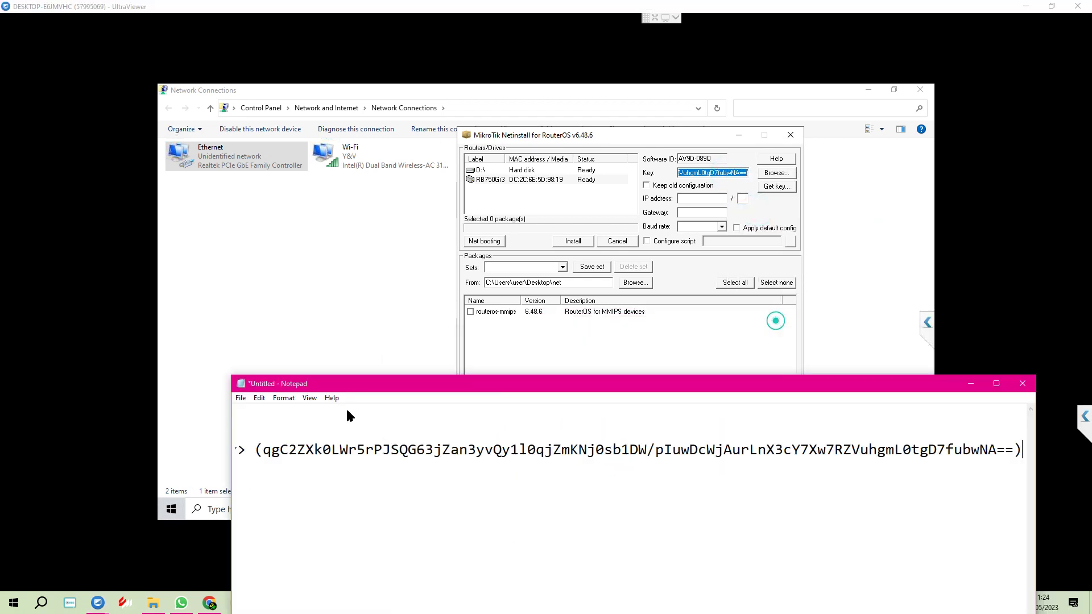
Return to Netinstall, select the RB750Gr3 router, include the routeros-mmips 6.48.6 package and install it
click(847, 412)
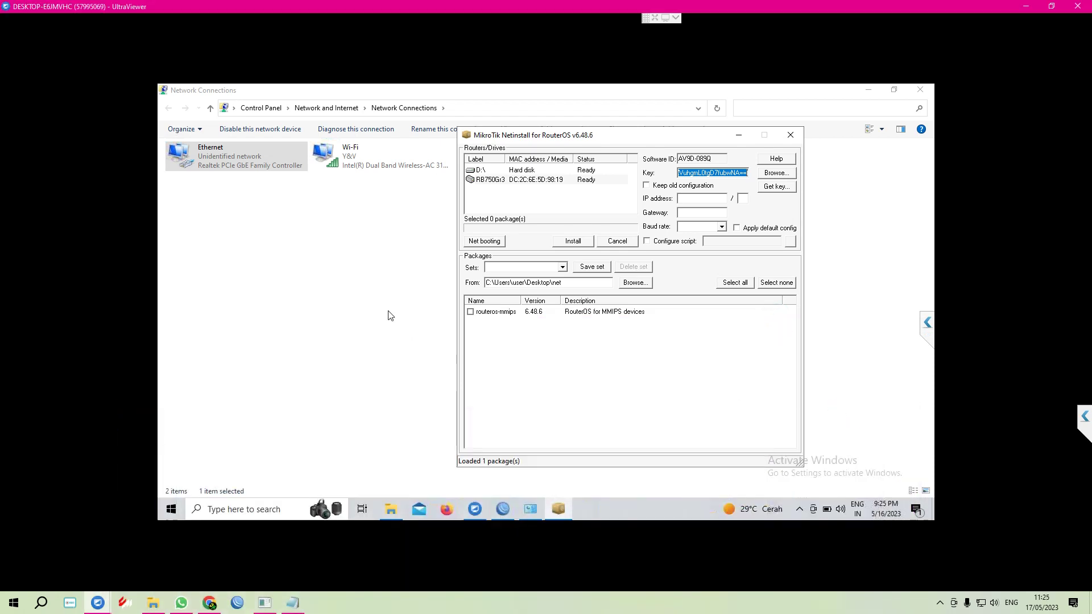
click(565, 199)
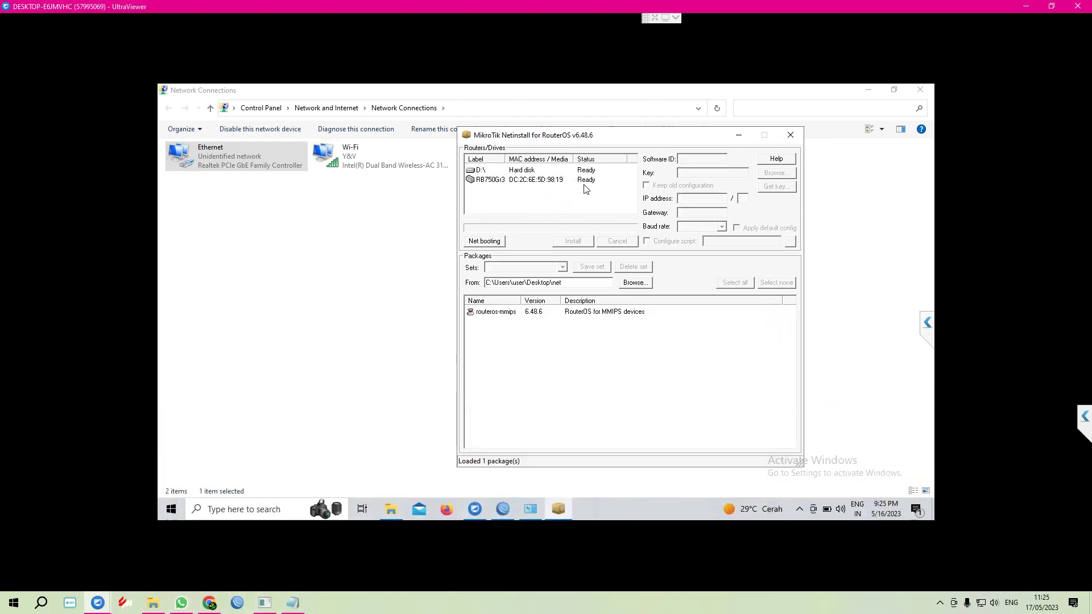
click(485, 181)
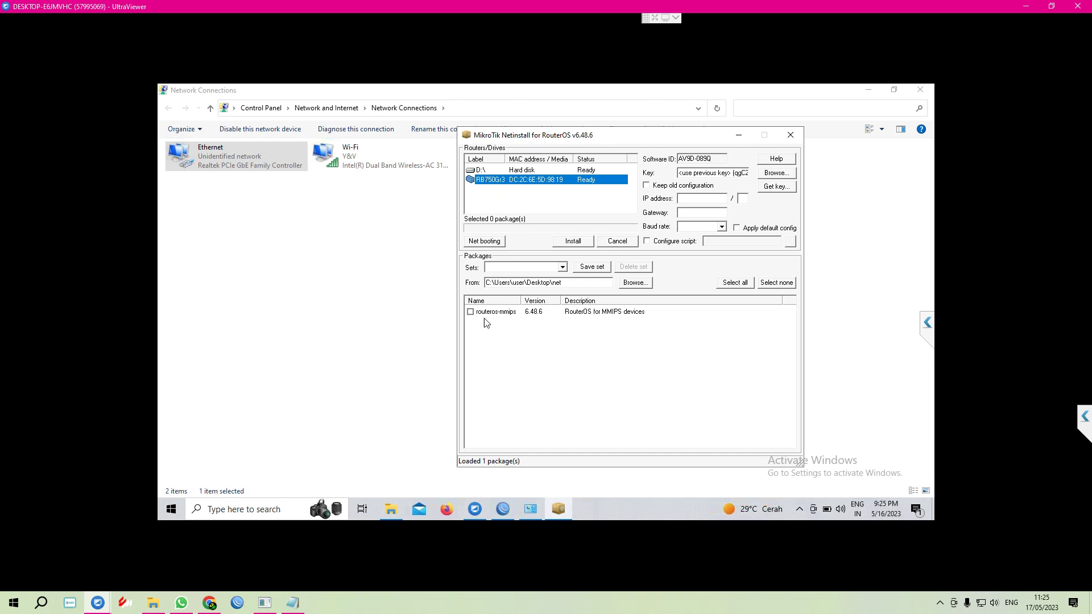
click(470, 312)
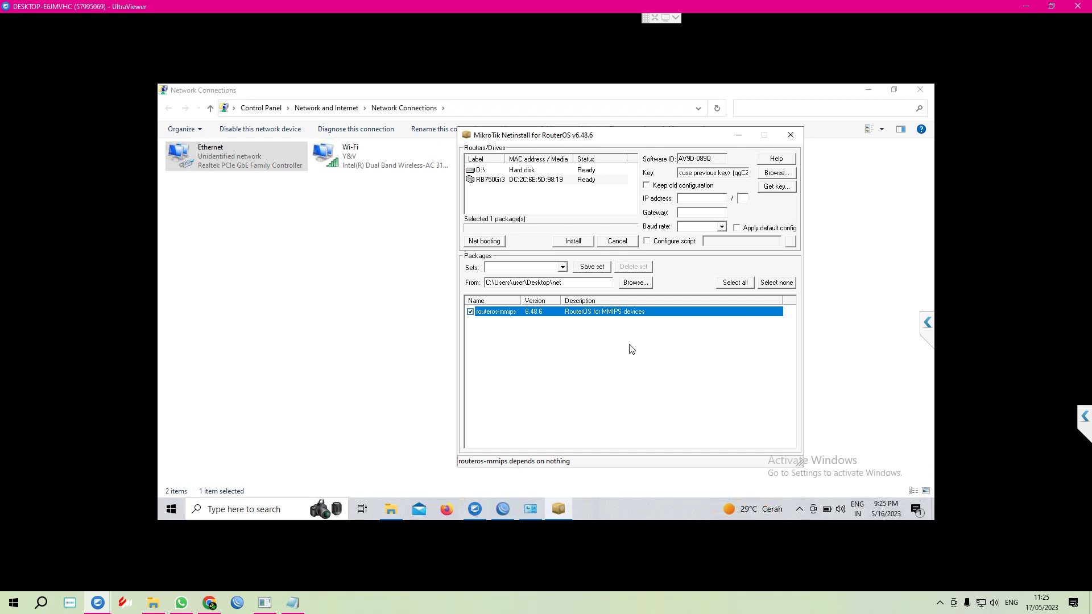
click(572, 242)
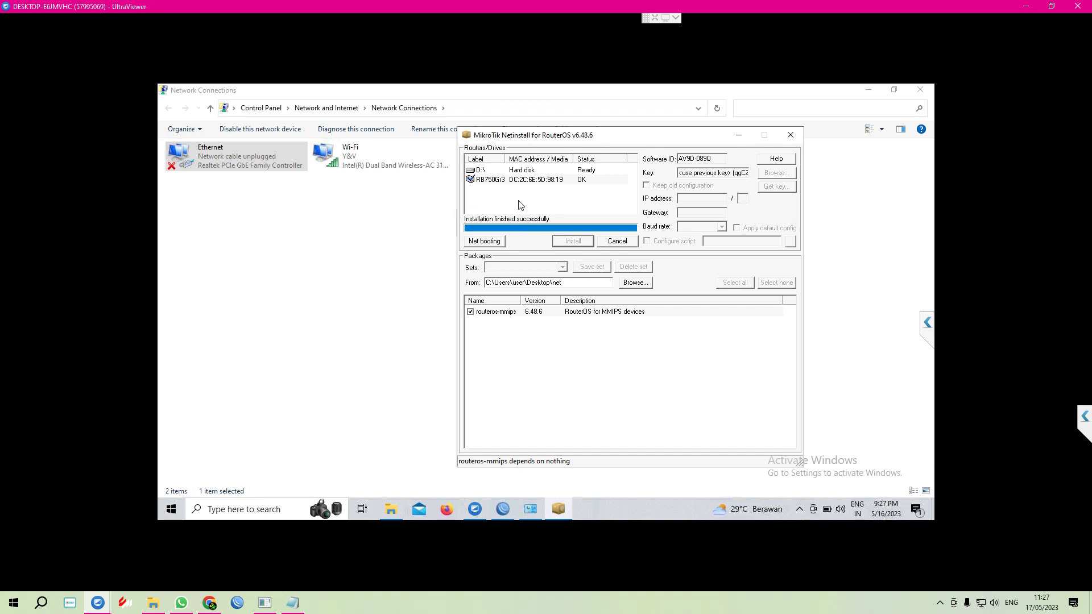
Close Netinstall, switch to WinBox and refresh the neighbors list, checking the Ethernet connection's status in between
click(791, 134)
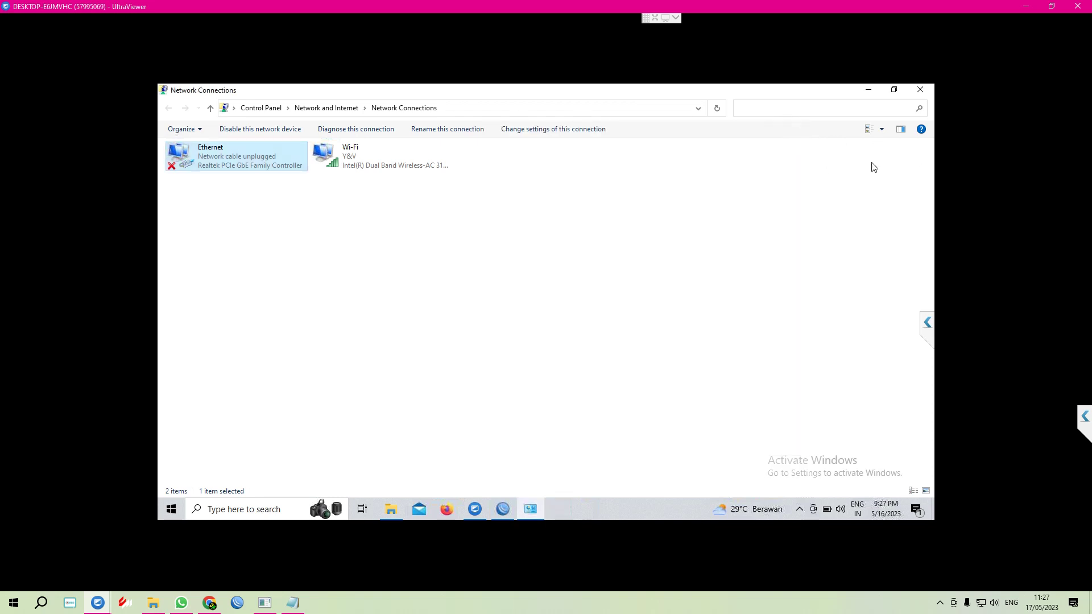
click(872, 94)
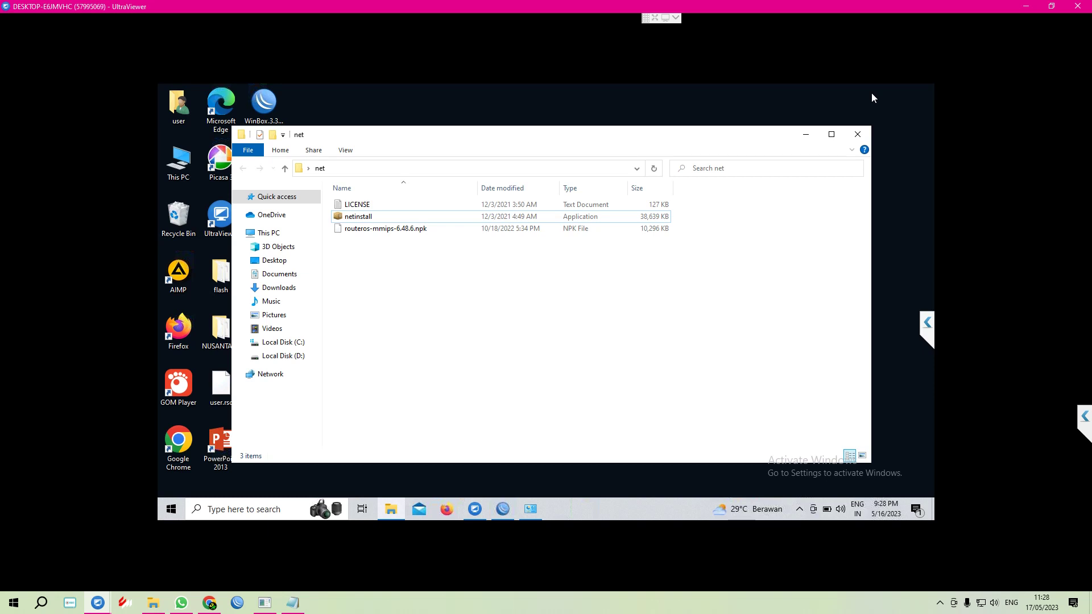
click(503, 509)
click(196, 239)
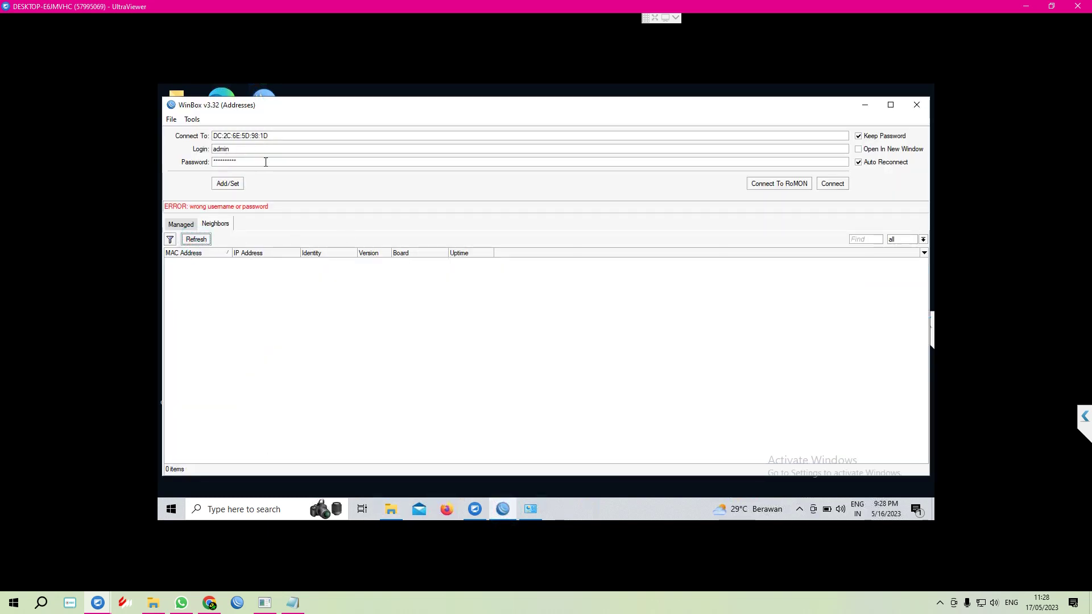
click(530, 508)
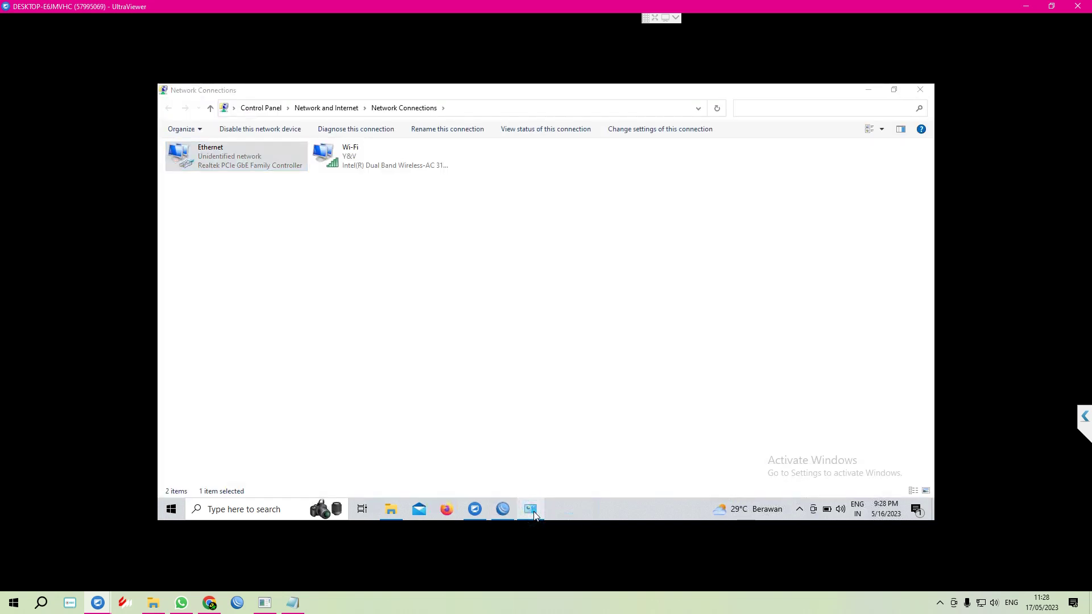
click(533, 512)
click(198, 240)
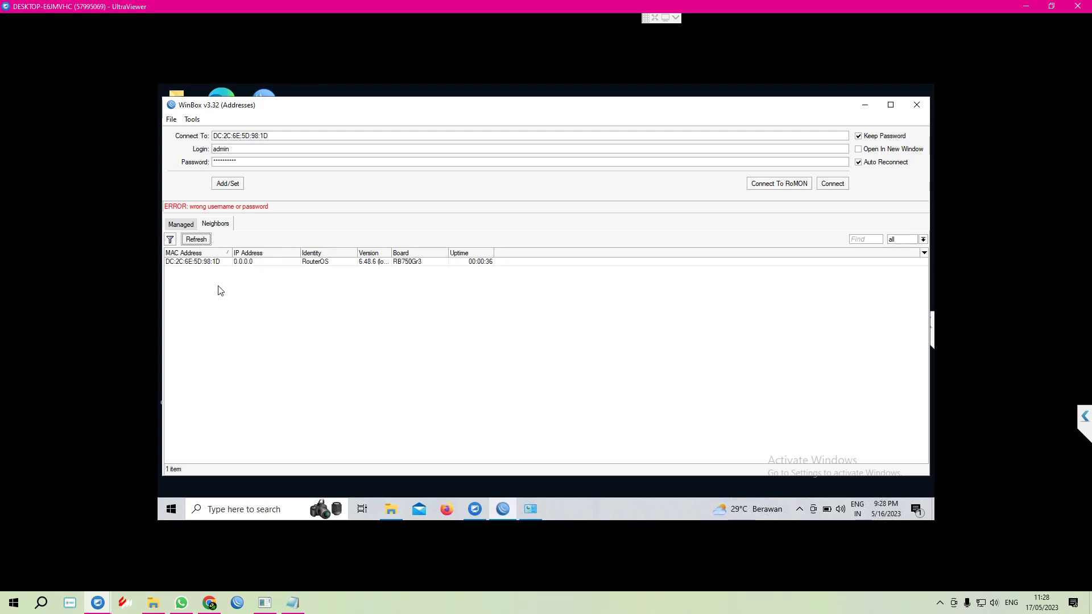
Select the RB750Gr3 neighbor, widen the Version column and connect as admin with an empty password, maximizing the session window
click(199, 263)
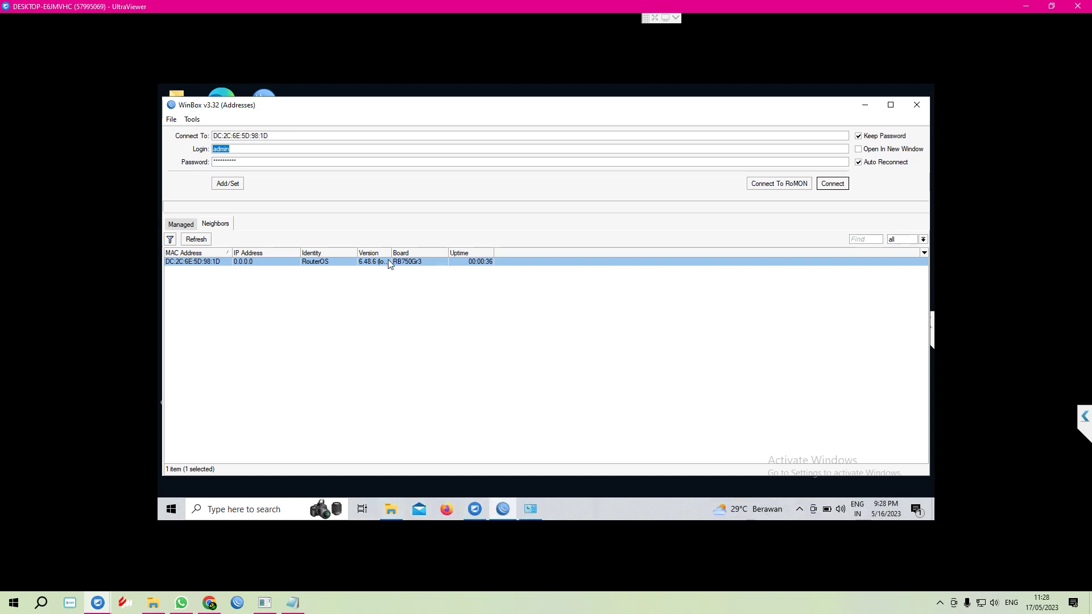
drag(391, 252, 486, 252)
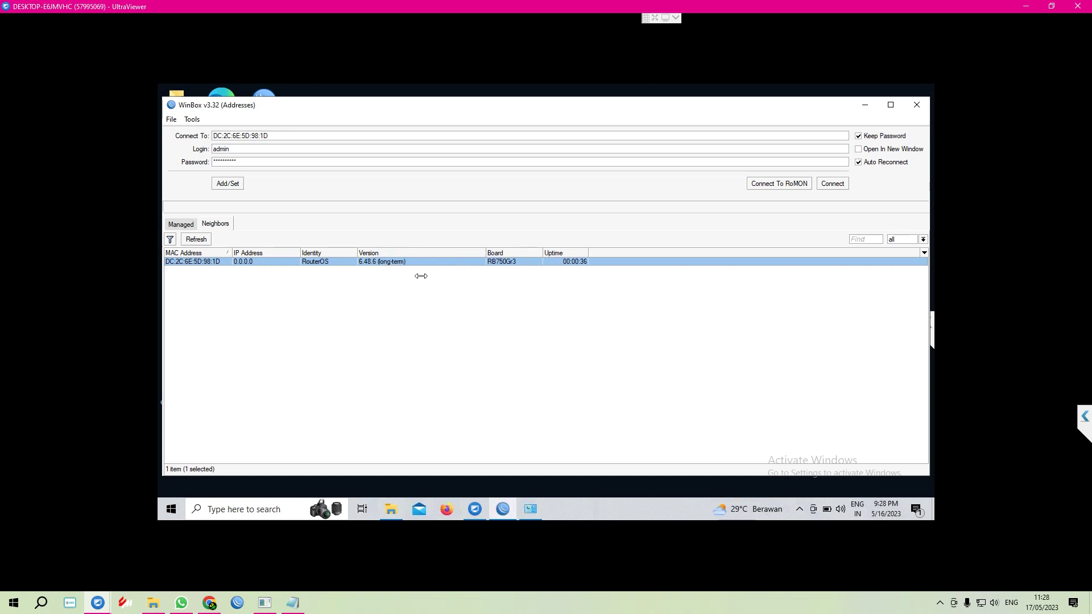
click(248, 162)
key(BackSpace)
click(833, 184)
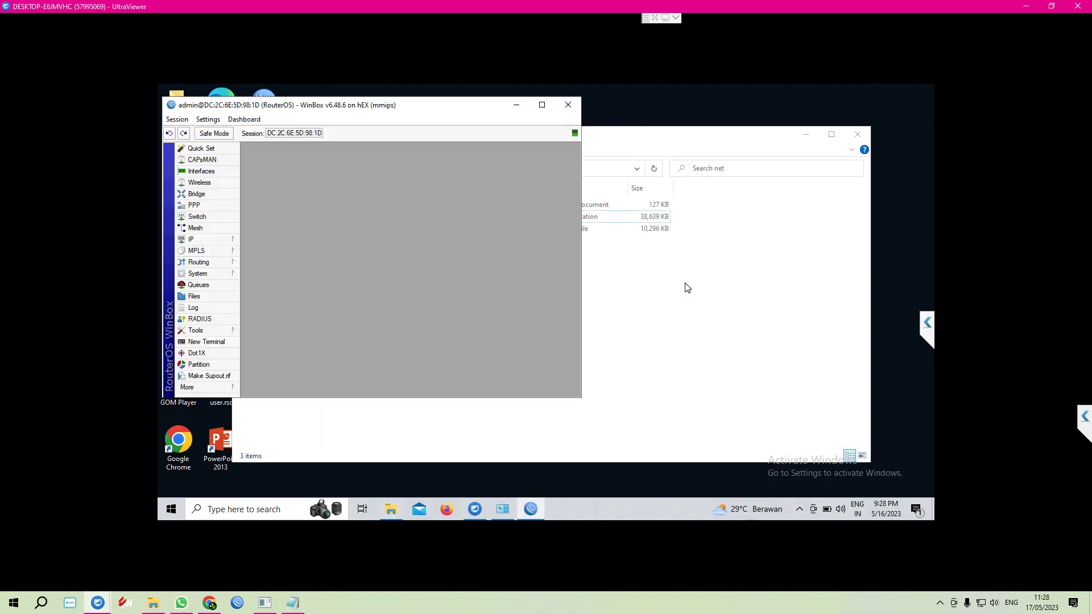
click(543, 105)
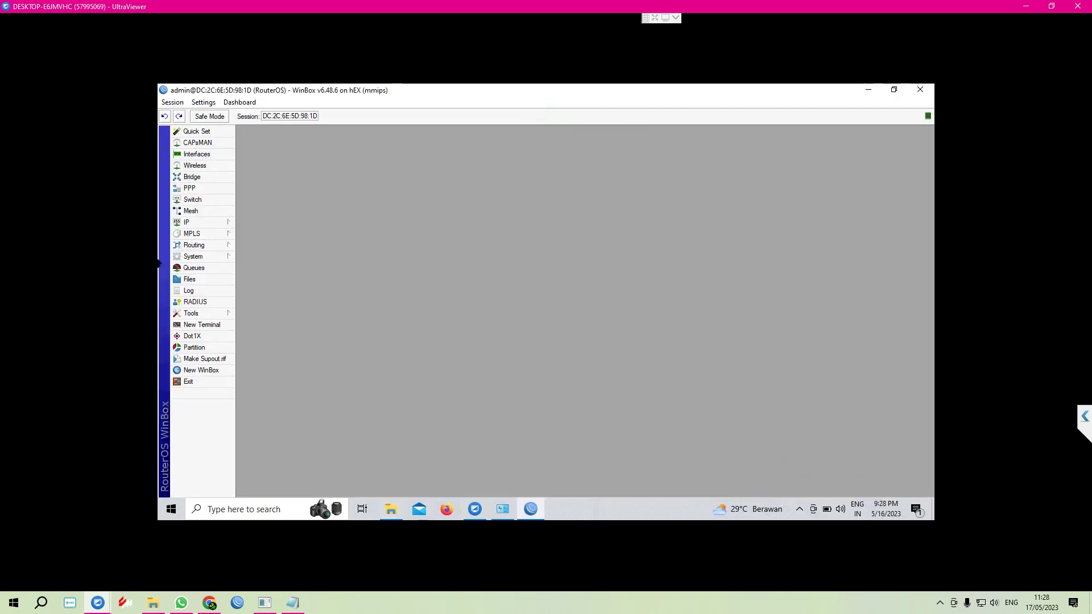
Examine the router's system license details, including software ID and level, and close the License window
click(192, 246)
click(193, 256)
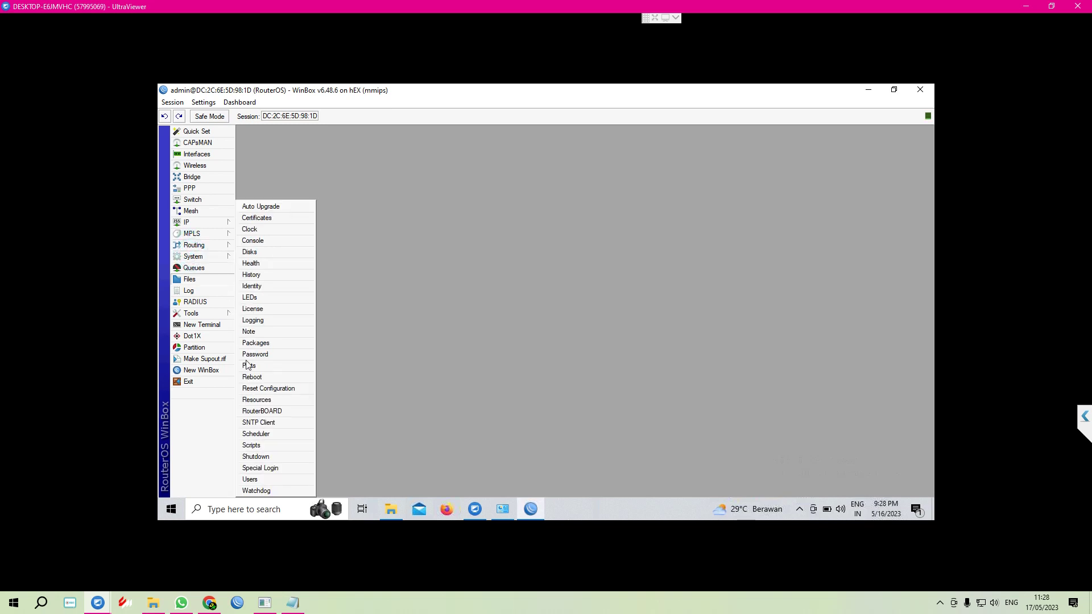
click(254, 307)
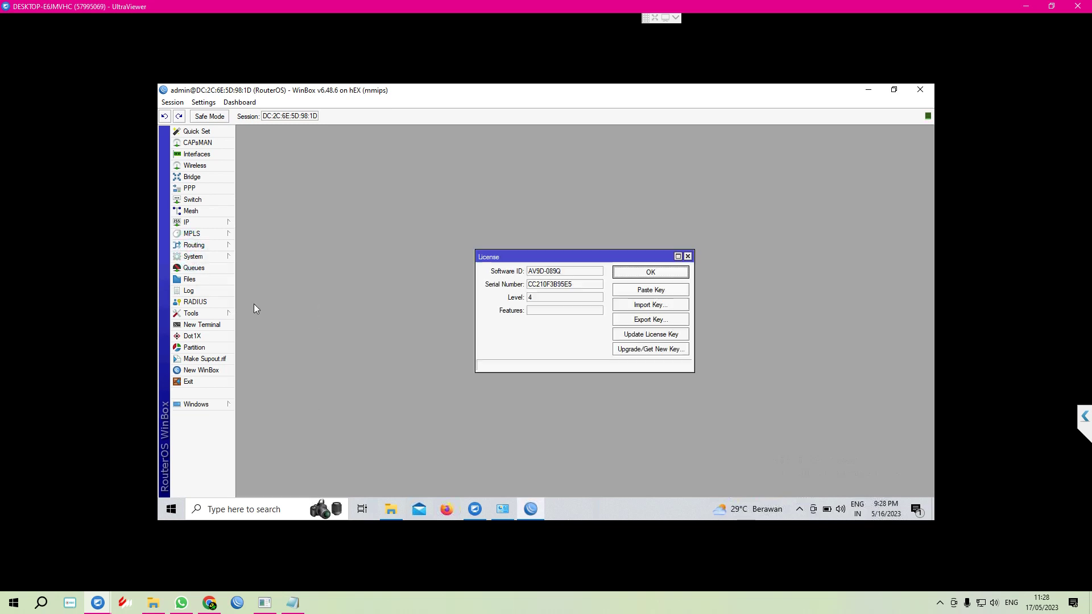
click(687, 257)
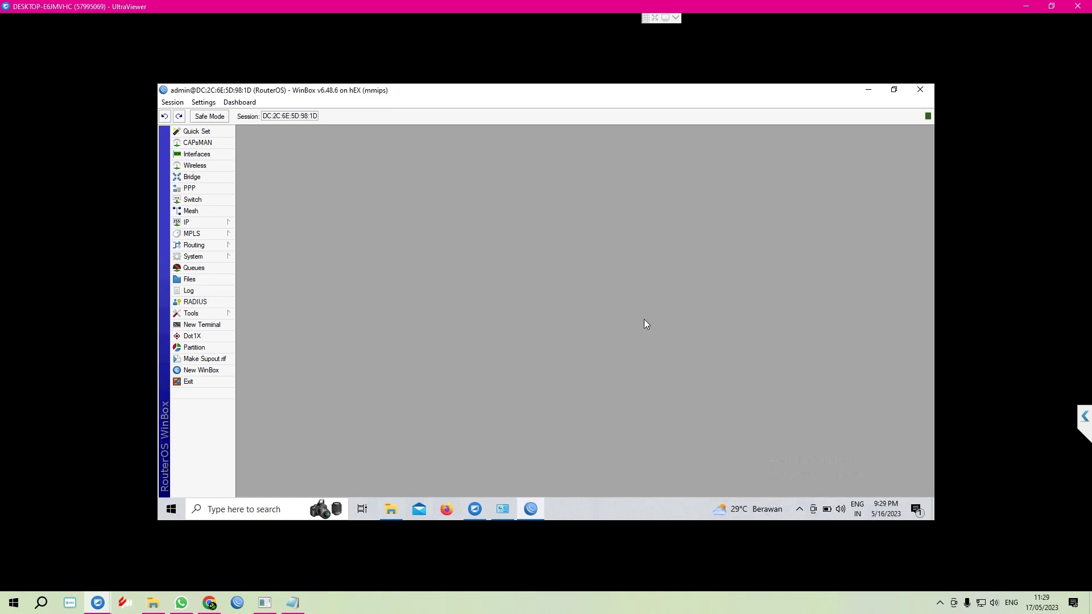
Open the router's system user list to examine its accounts
click(206, 256)
click(264, 478)
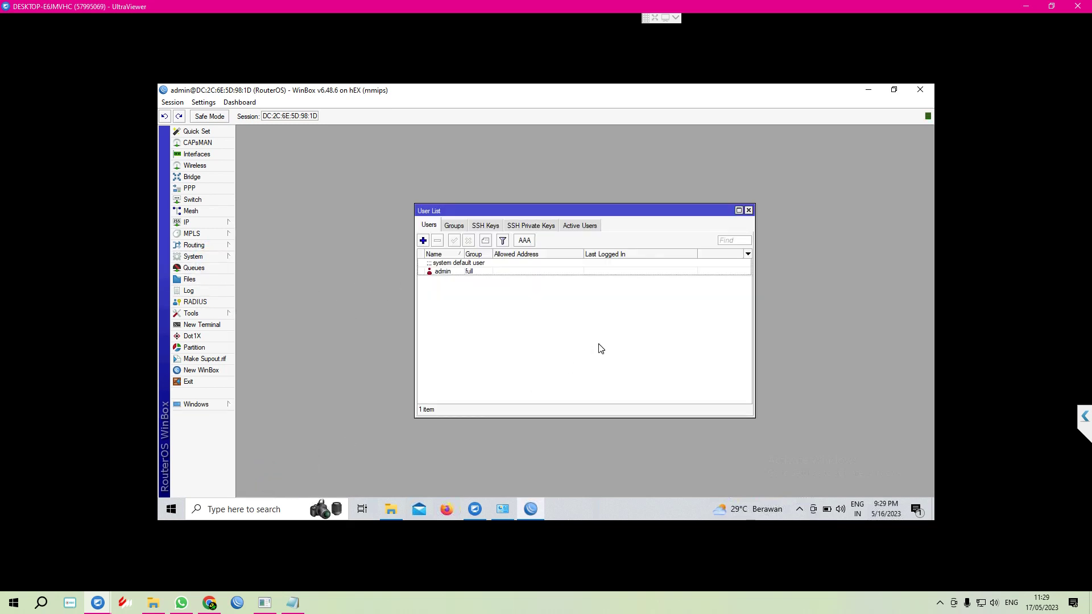